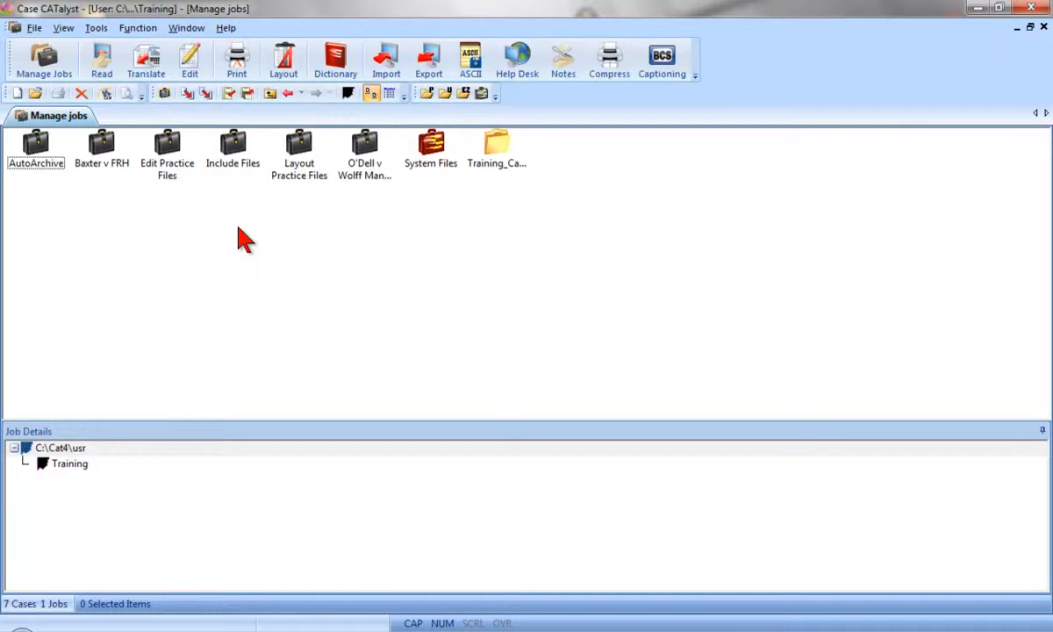
- Open the My Layout file from the Layouts folder of the System Files case
{"action": "left_click", "coordinate": [33, 27]}
{"action": "mouse_move", "coordinate": [55, 67]}
{"action": "left_click", "coordinate": [252, 155]}
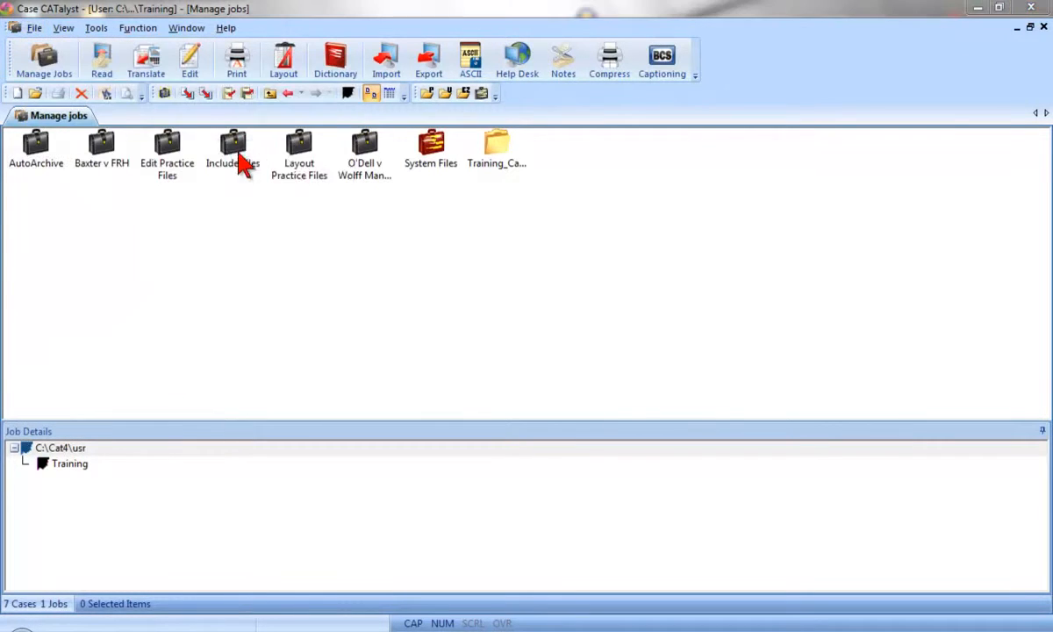
{"action": "left_click", "coordinate": [390, 228]}
{"action": "left_click", "coordinate": [541, 355]}
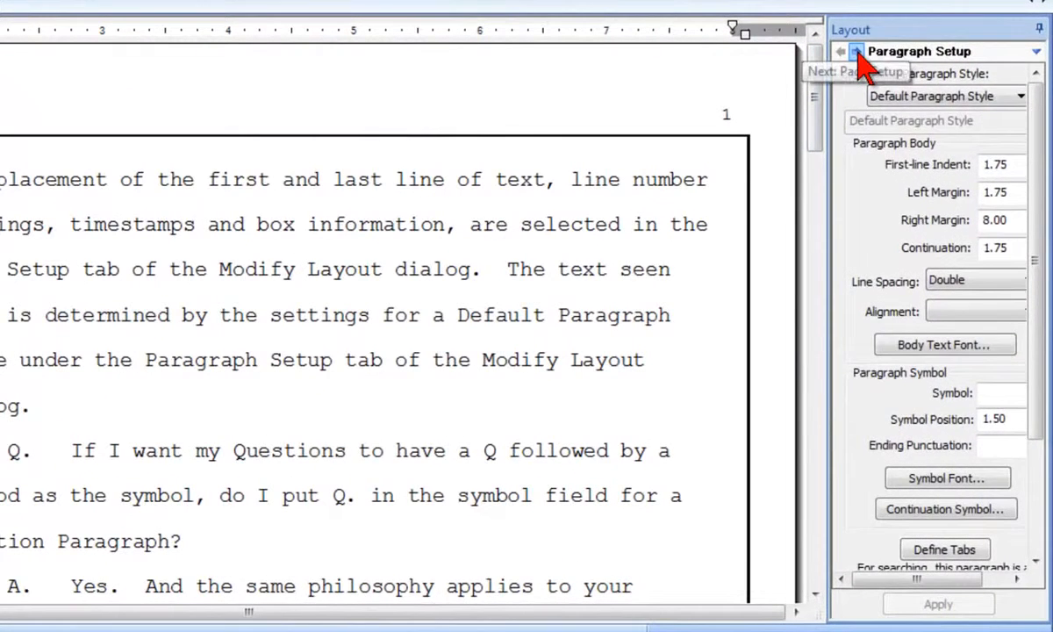
- Go through the layout's Paragraph Setup and Page Setup pages to the Headers & Footers settings
{"action": "left_click", "coordinate": [878, 103]}
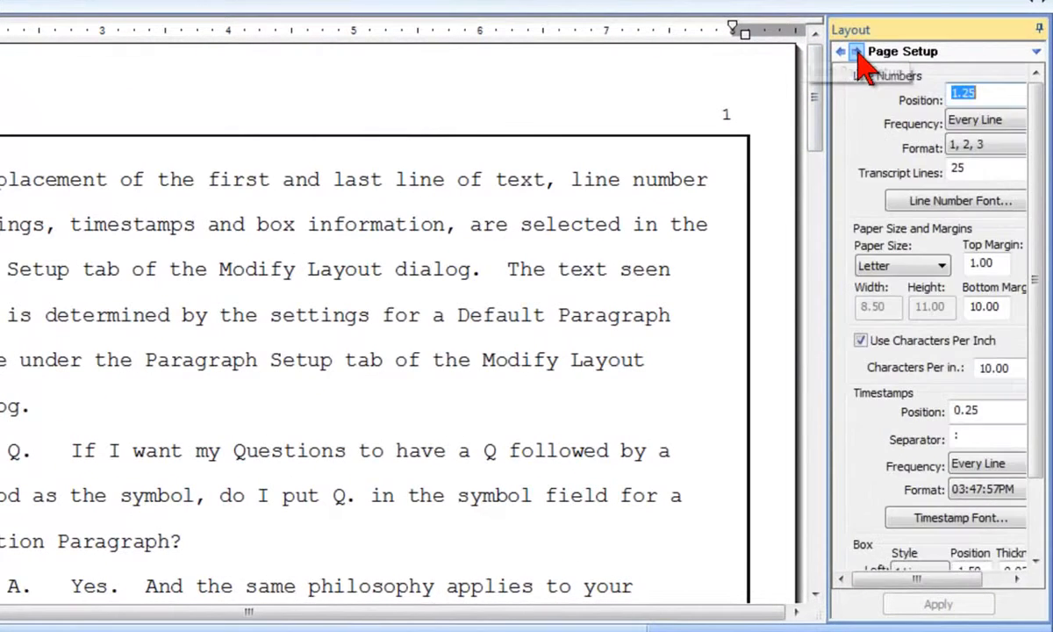
{"action": "left_click", "coordinate": [858, 51]}
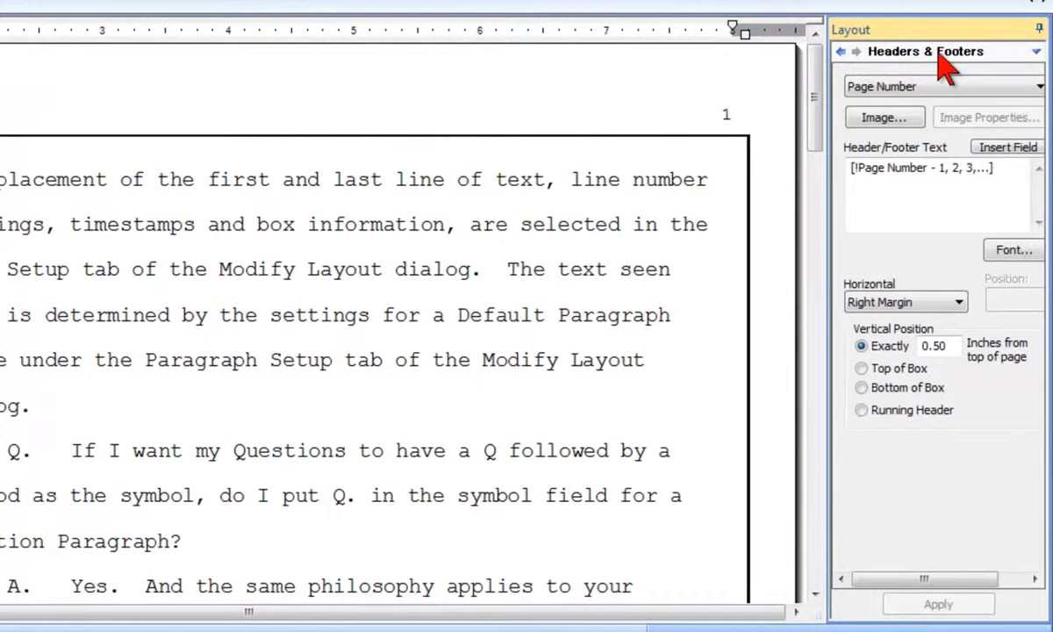
{"action": "left_click", "coordinate": [1038, 53]}
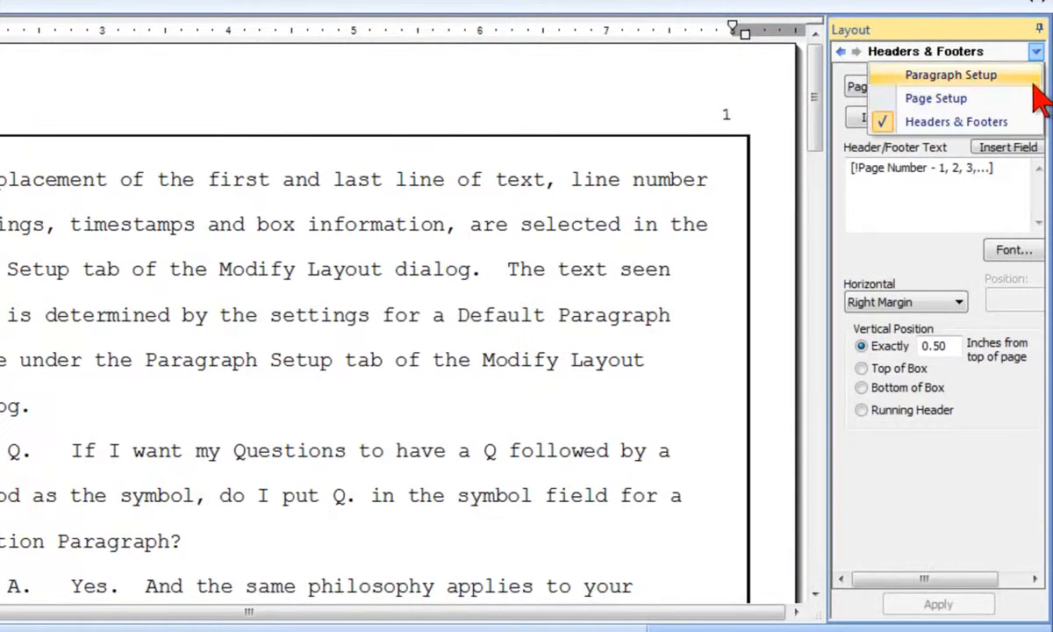
{"action": "left_click", "coordinate": [1030, 123]}
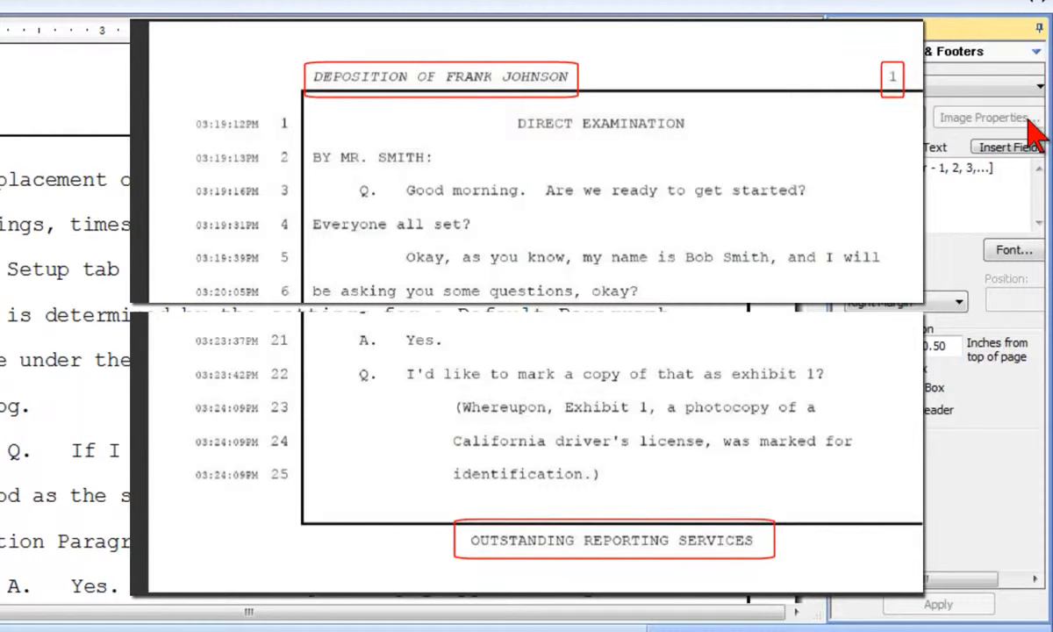
- Examine the available header entries and the page number formats offered as insertable fields
{"action": "left_click", "coordinate": [1036, 87]}
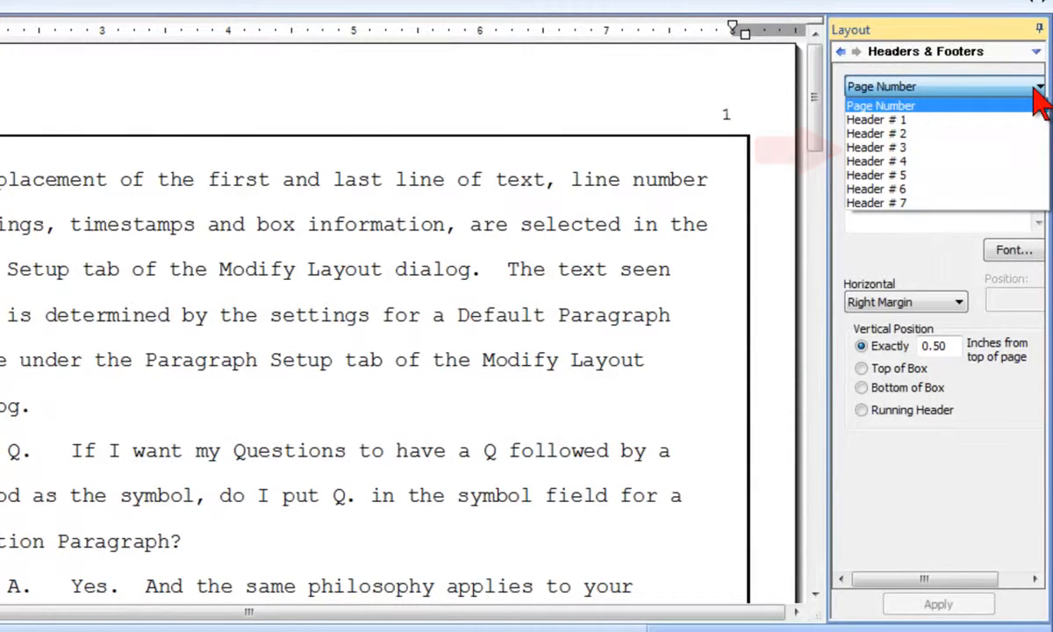
{"action": "left_click", "coordinate": [1033, 106]}
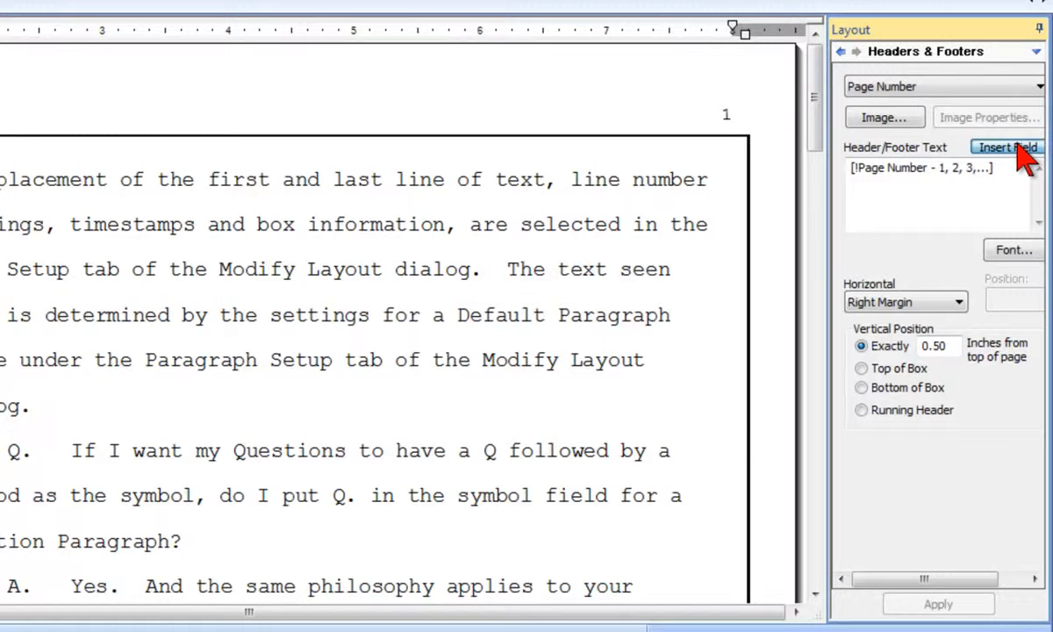
{"action": "left_click", "coordinate": [1018, 147]}
{"action": "left_click_drag", "start_coordinate": [755, 131], "coordinate": [754, 151]}
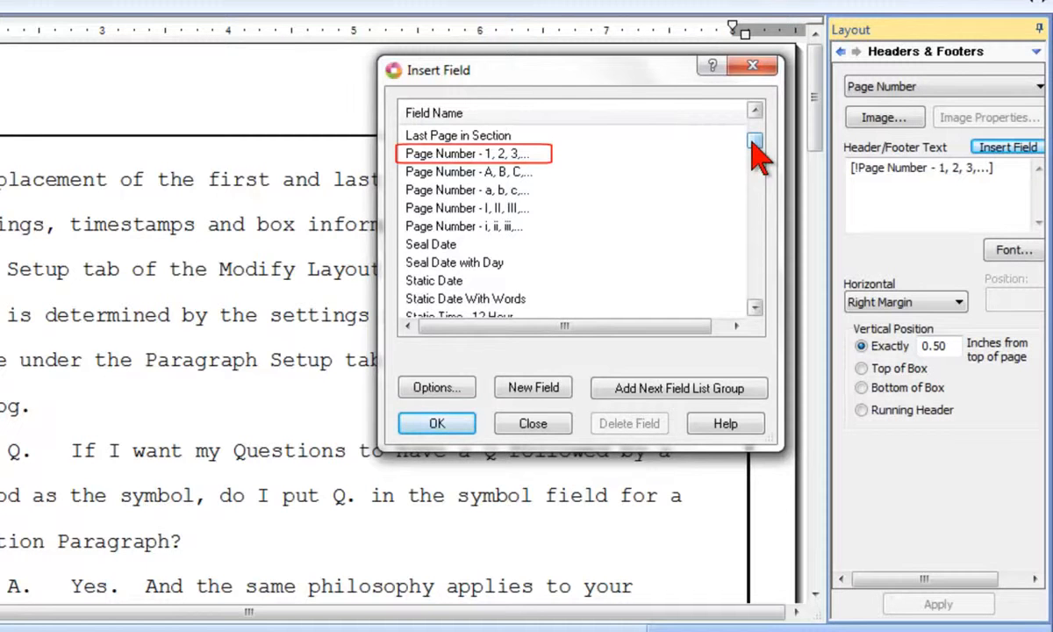
{"action": "left_click", "coordinate": [533, 425]}
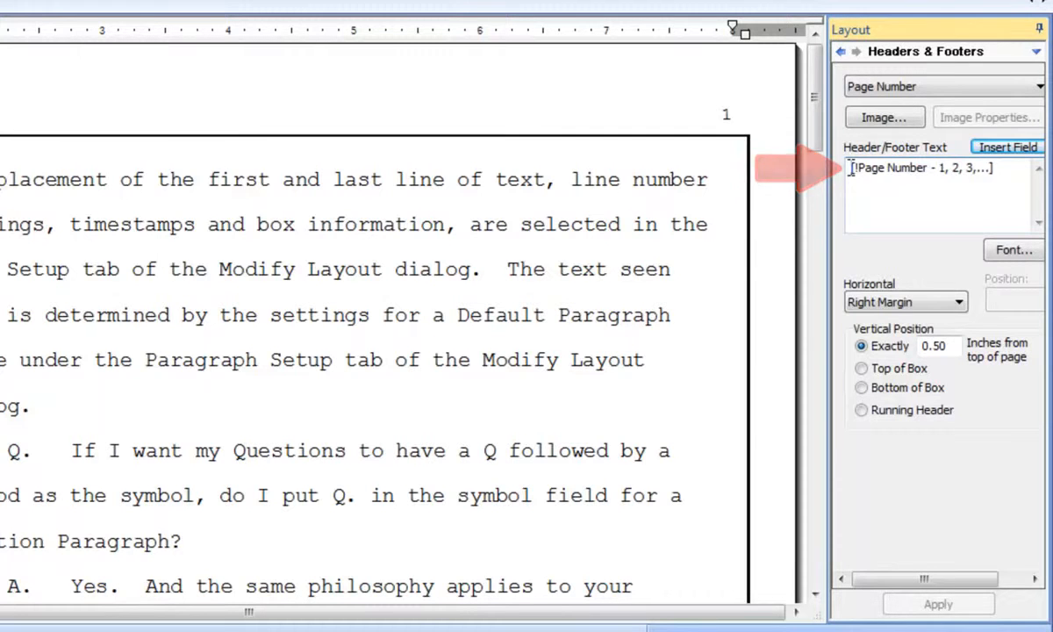
- Add the word "Page" before the page number field, apply it, and check the page number's font settings
{"action": "type", "text": "Page"}
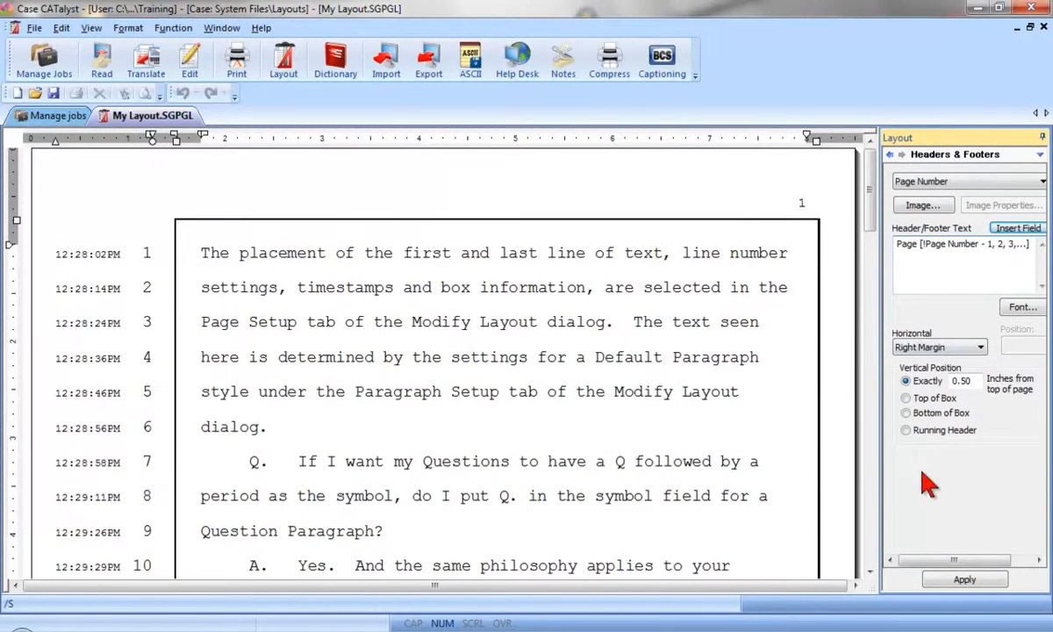
{"action": "left_click", "coordinate": [955, 580]}
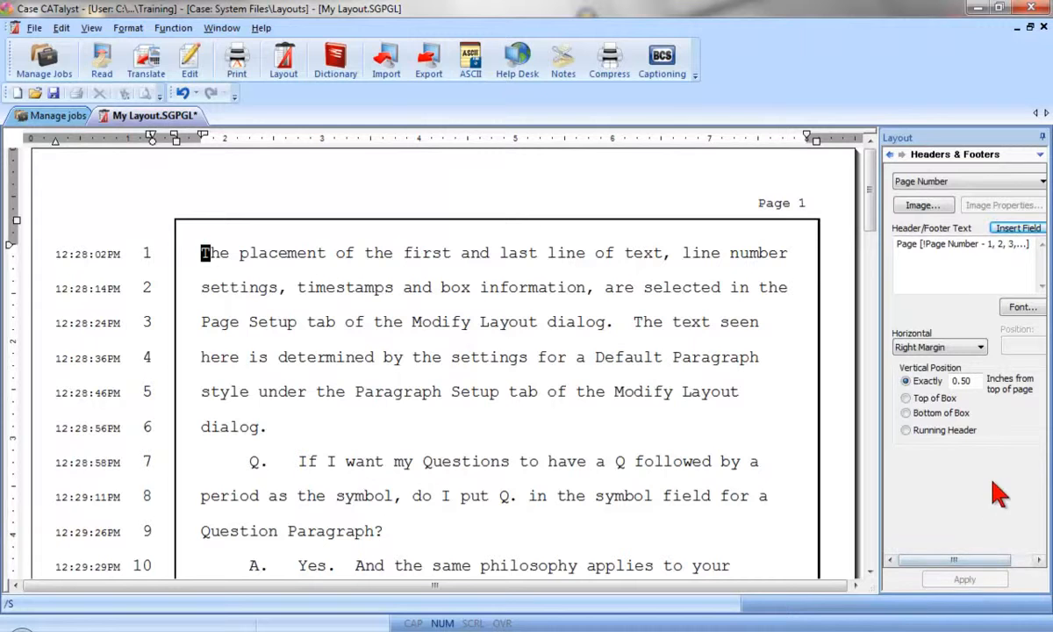
{"action": "left_click", "coordinate": [1020, 308]}
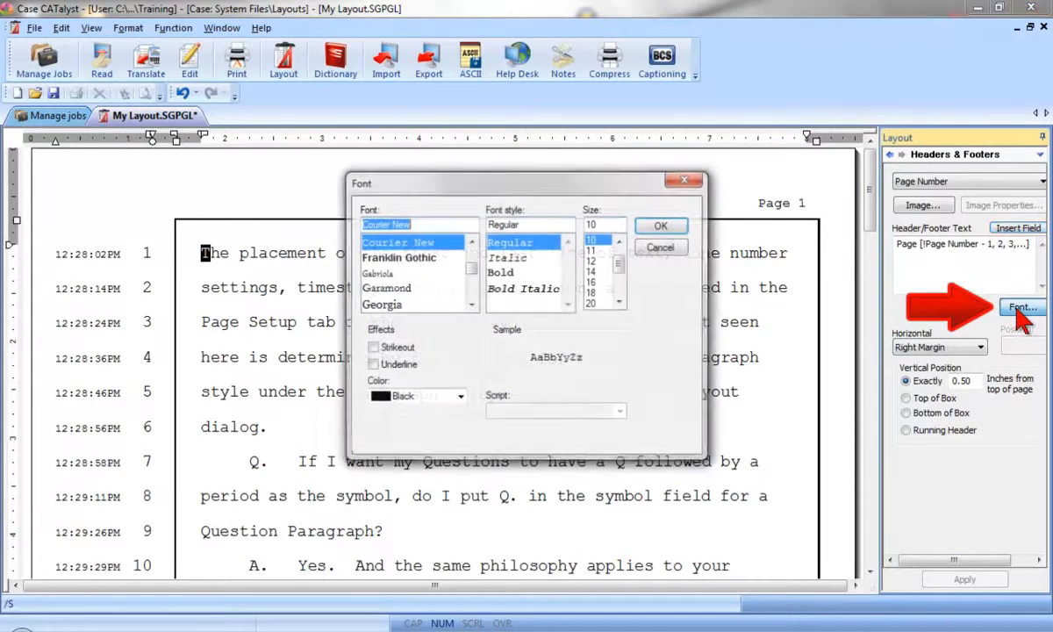
{"action": "left_click", "coordinate": [664, 227]}
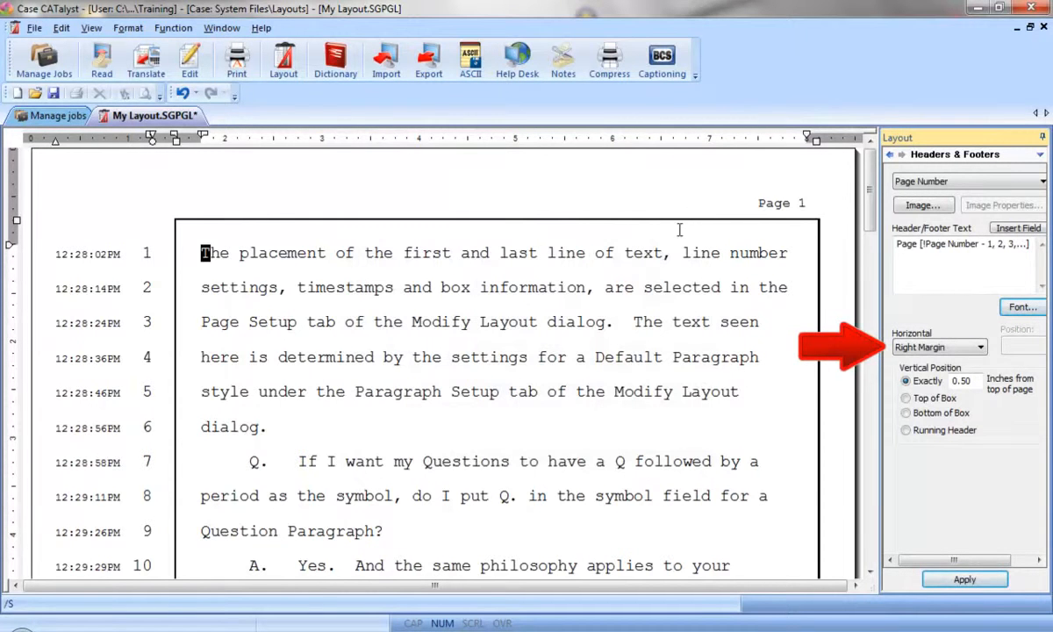
- Apply Top of Box and Running Header in turn as the page number's vertical position
{"action": "left_click", "coordinate": [980, 348]}
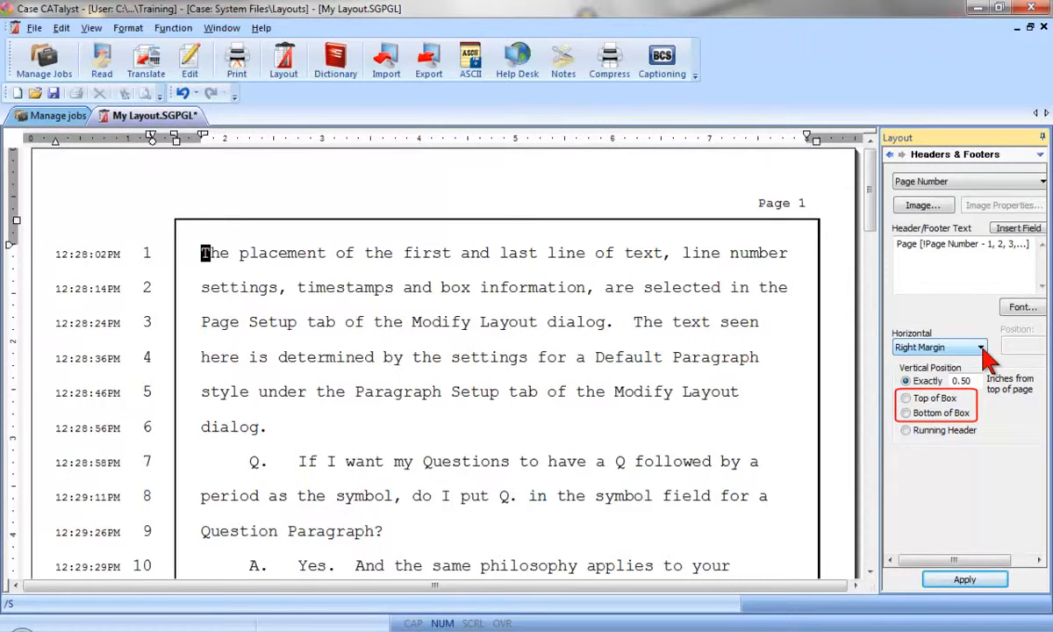
{"action": "left_click", "coordinate": [953, 399]}
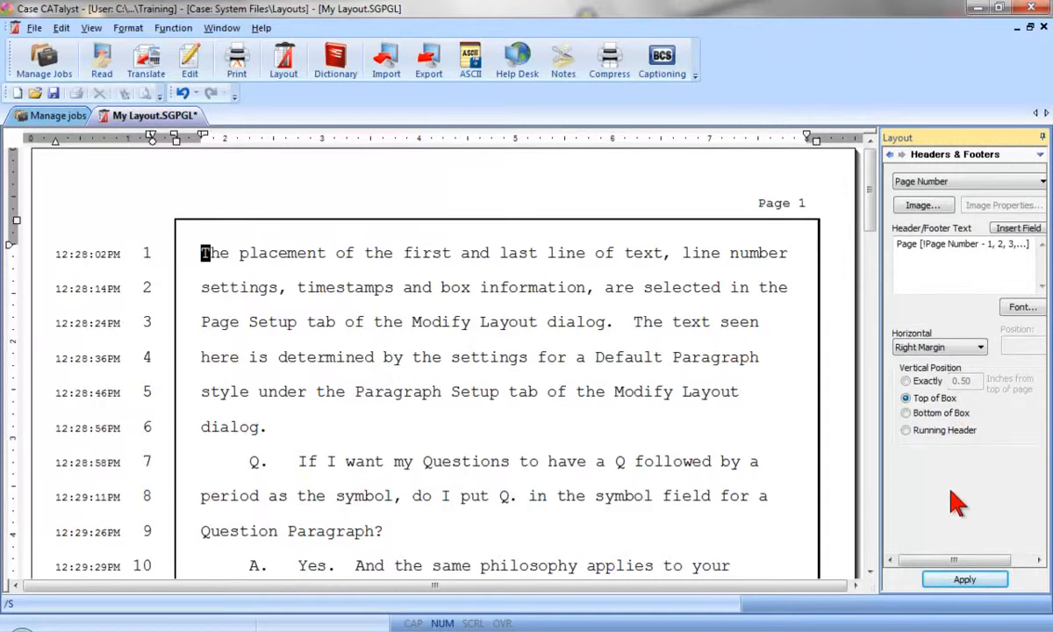
{"action": "left_click", "coordinate": [951, 581]}
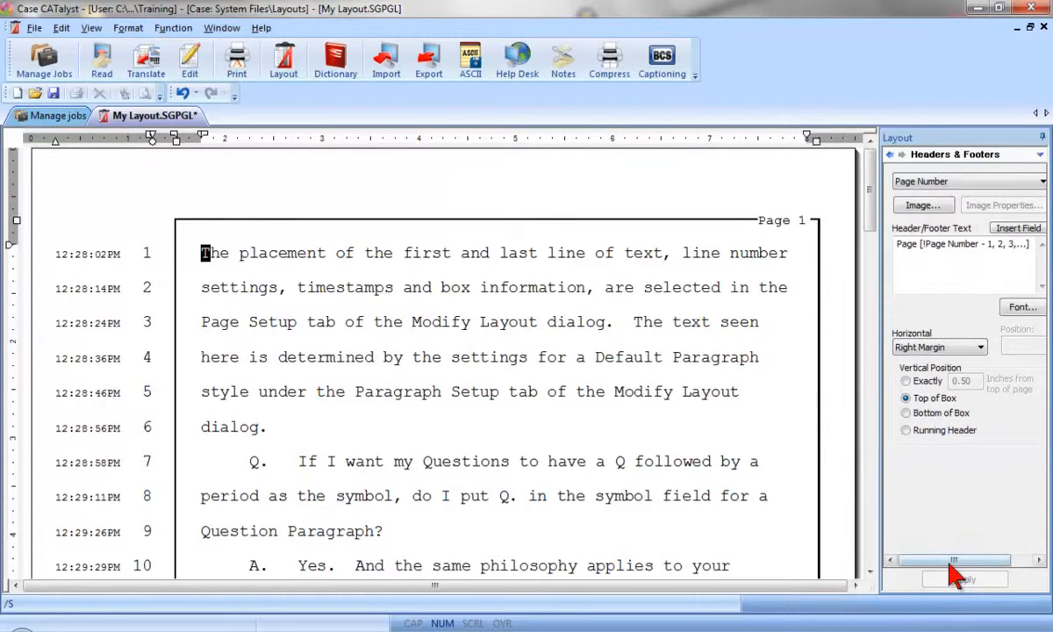
{"action": "left_click", "coordinate": [906, 432]}
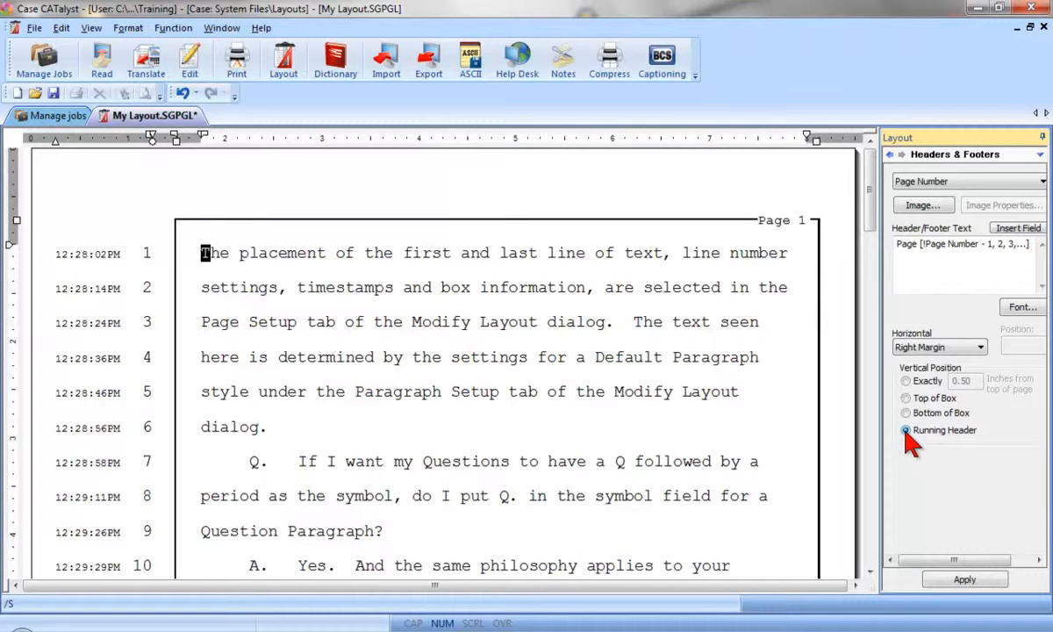
{"action": "left_click", "coordinate": [965, 581]}
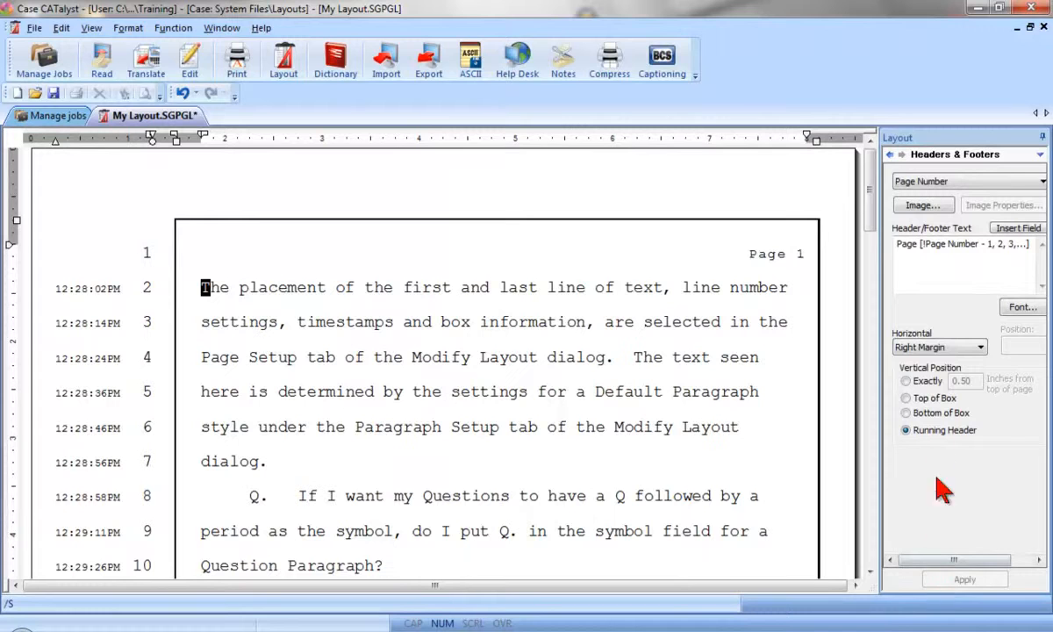
- Remove the word "Page" from the page number text and apply a vertical position of exactly 0.50 inches
{"action": "left_click", "coordinate": [919, 245]}
{"action": "key", "text": "BackSpace"}
{"action": "key", "text": "BackSpace"}
{"action": "key", "text": "BackSpace"}
{"action": "key", "text": "BackSpace"}
{"action": "key", "text": "BackSpace"}
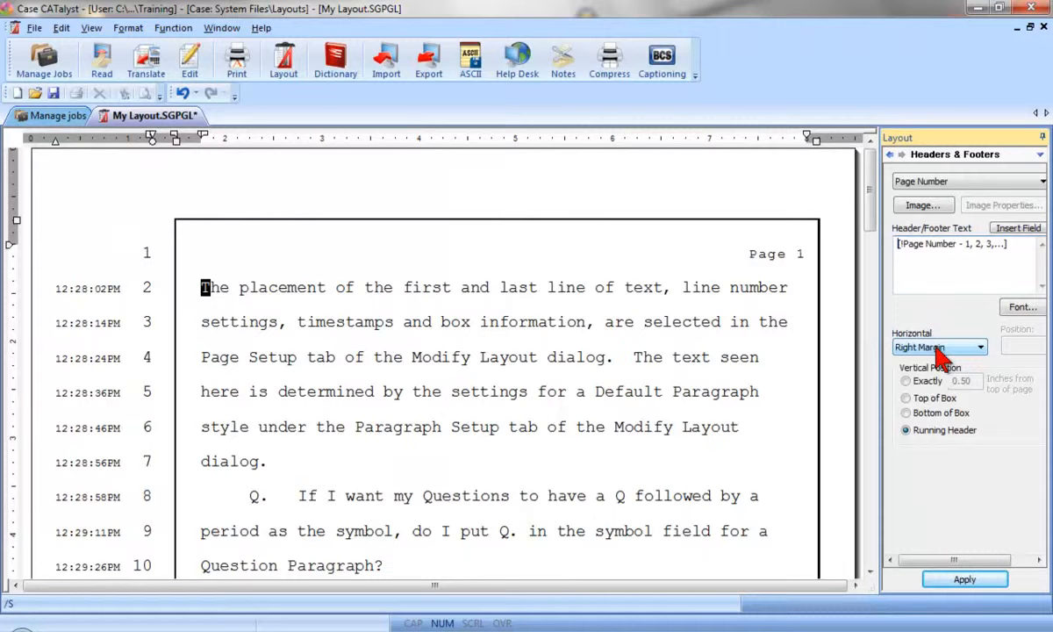
{"action": "left_click", "coordinate": [907, 382]}
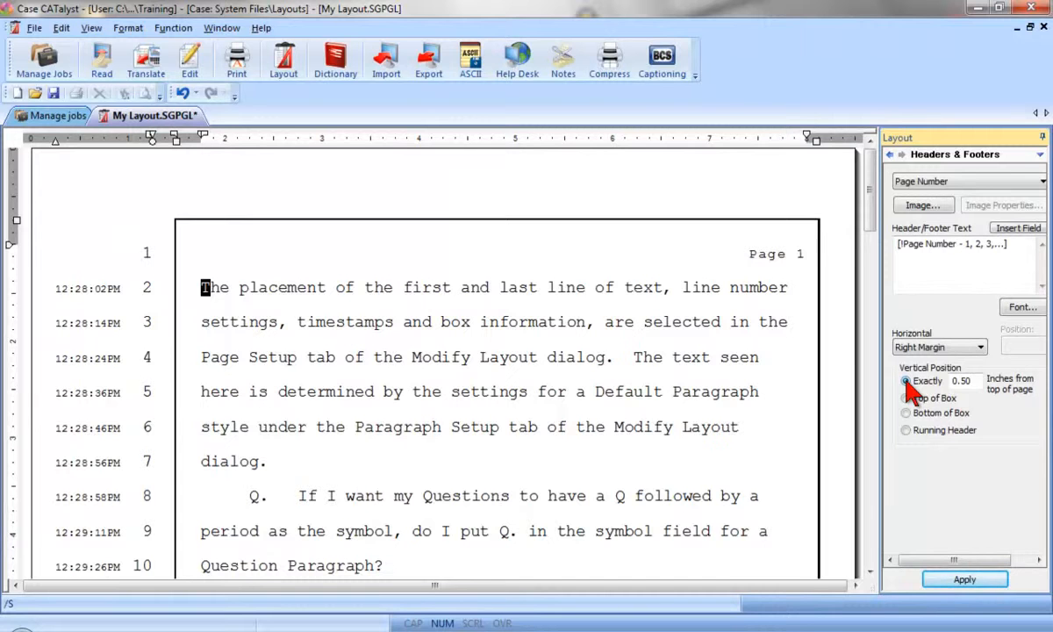
{"action": "left_click", "coordinate": [961, 582]}
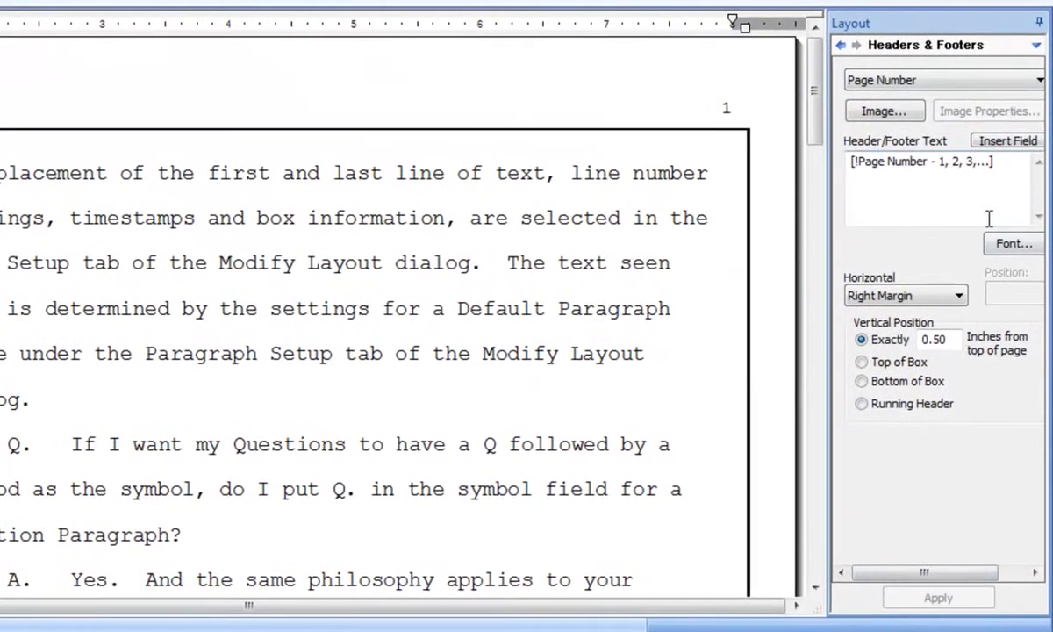
- Enter "DEPOSITION OF" as the text of Header # 1
{"action": "left_click", "coordinate": [991, 87]}
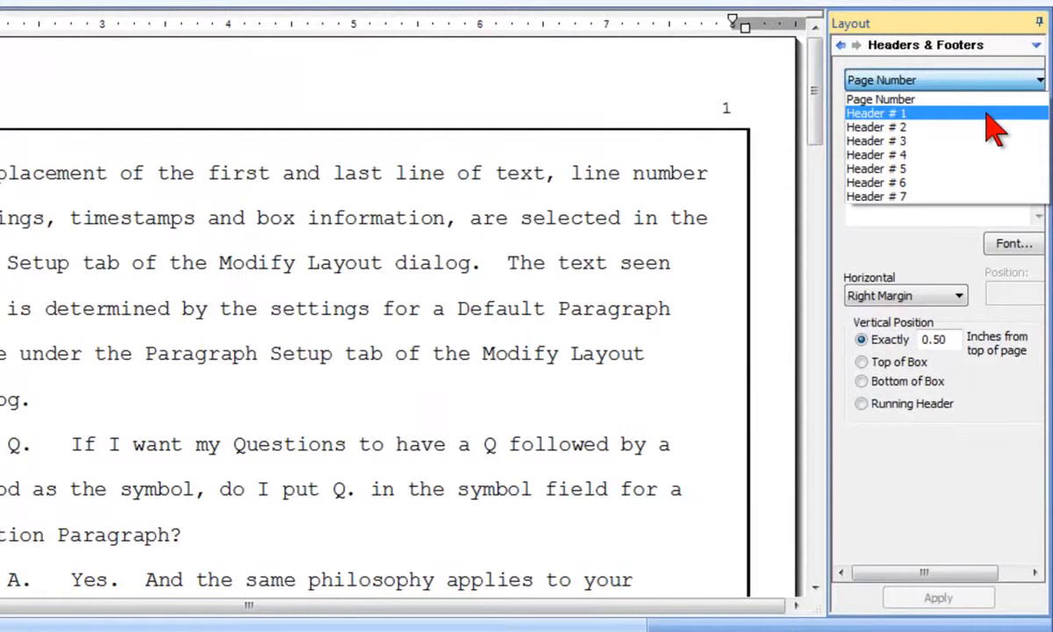
{"action": "left_click", "coordinate": [992, 114]}
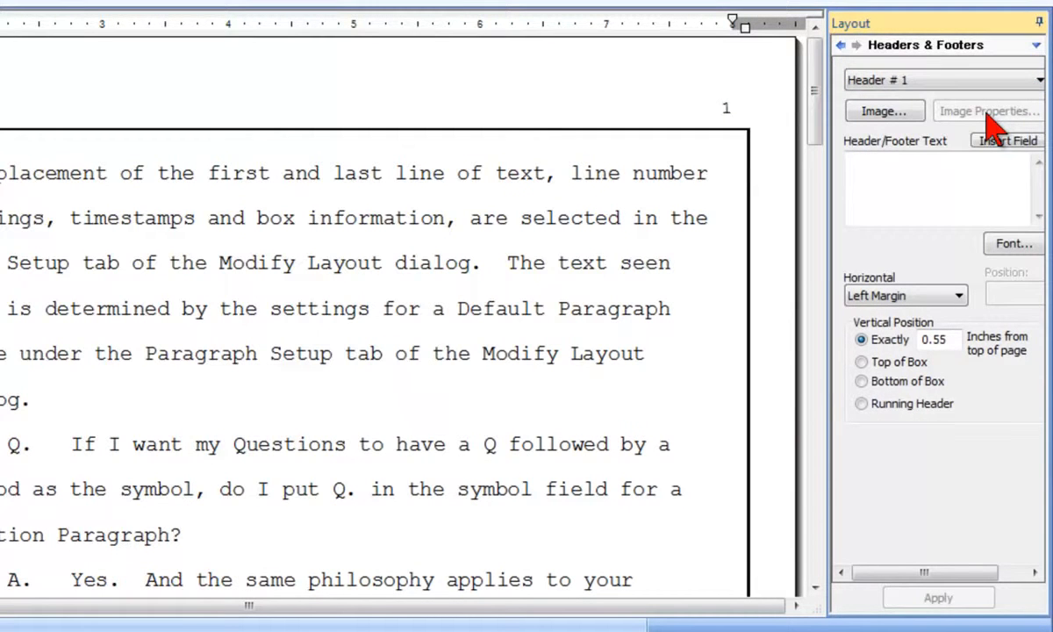
{"action": "left_click", "coordinate": [974, 168]}
{"action": "type", "text": "DEP"}
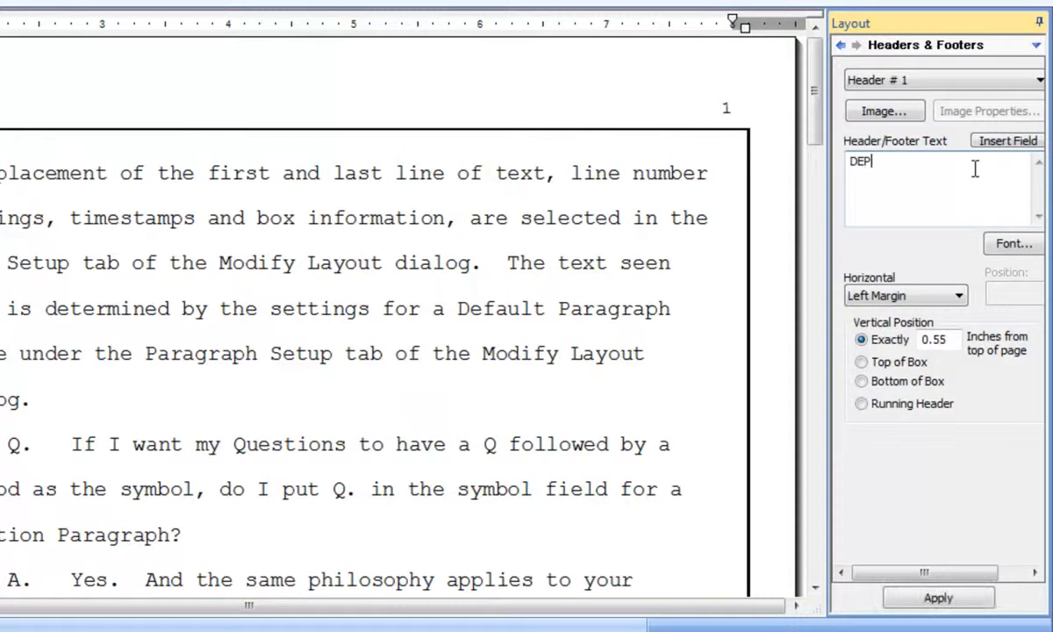
{"action": "type", "text": "OSITION OF"}
- Insert the WITNESS field after "DEPOSITION OF" in the header text
{"action": "left_click", "coordinate": [1016, 145]}
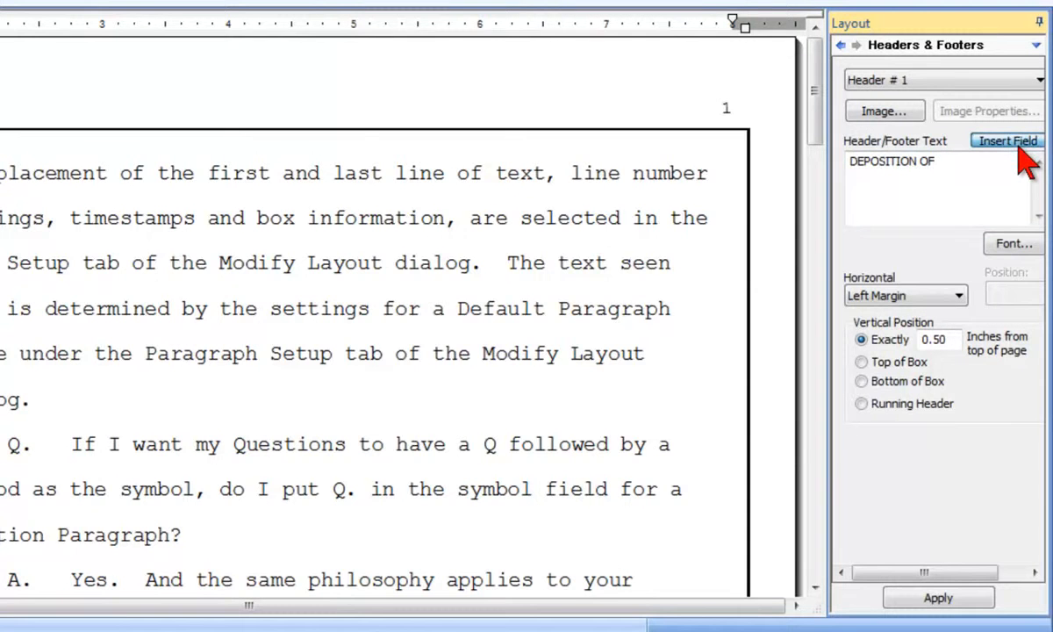
{"action": "scroll", "coordinate": [756, 136], "scroll_direction": "down", "scroll_amount": 3}
{"action": "left_click_drag", "start_coordinate": [757, 136], "coordinate": [757, 289]}
{"action": "left_click", "coordinate": [468, 293]}
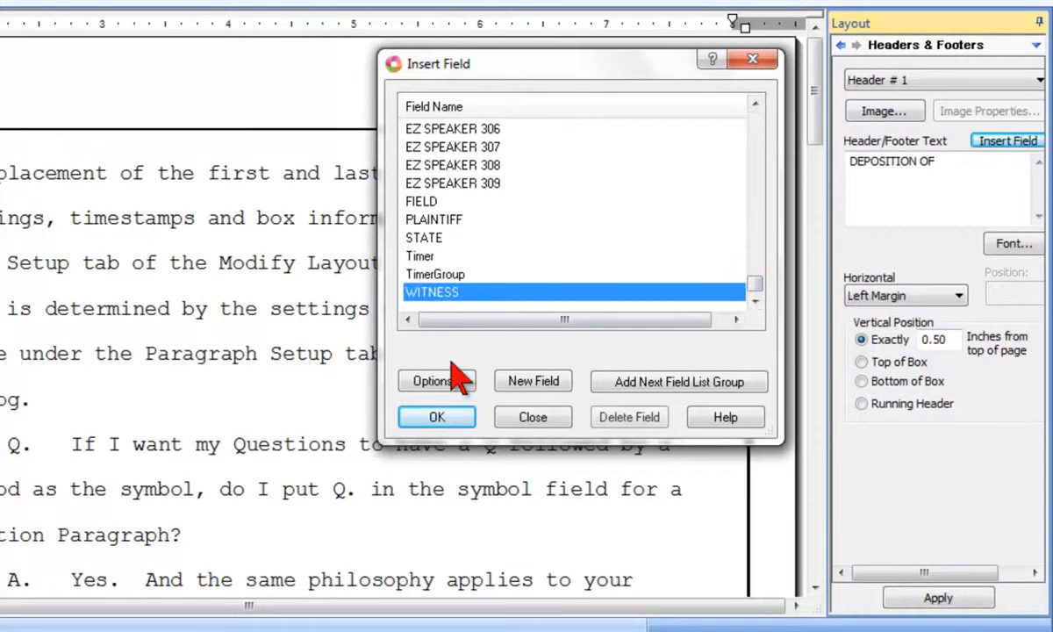
{"action": "left_click", "coordinate": [451, 420]}
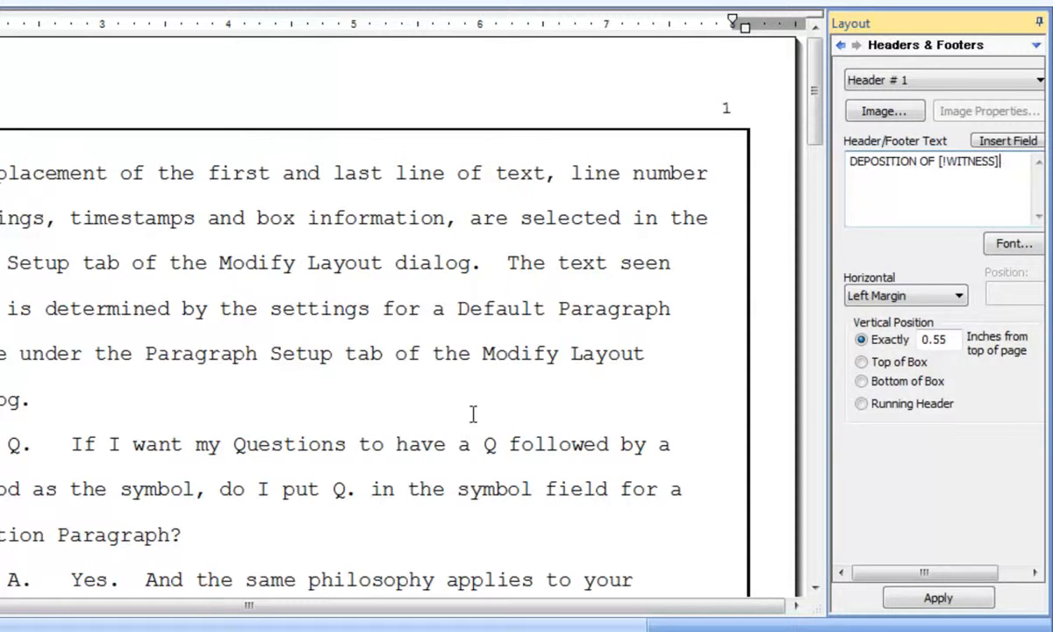
- Set the Header # 1 font to Courier New Italic, size 12
{"action": "left_click", "coordinate": [1014, 246]}
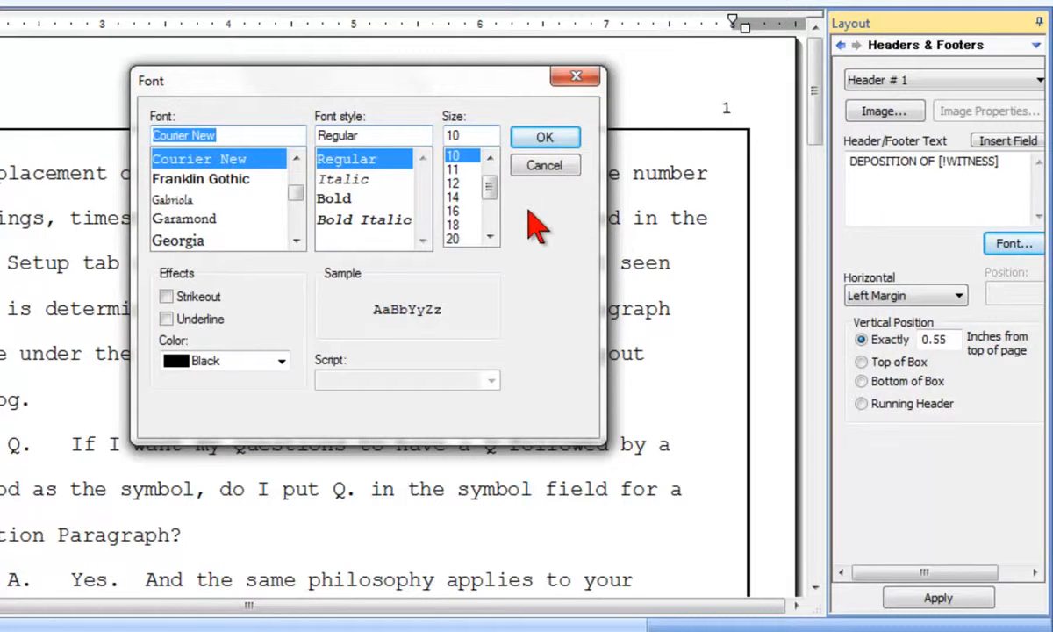
{"action": "left_click", "coordinate": [362, 182]}
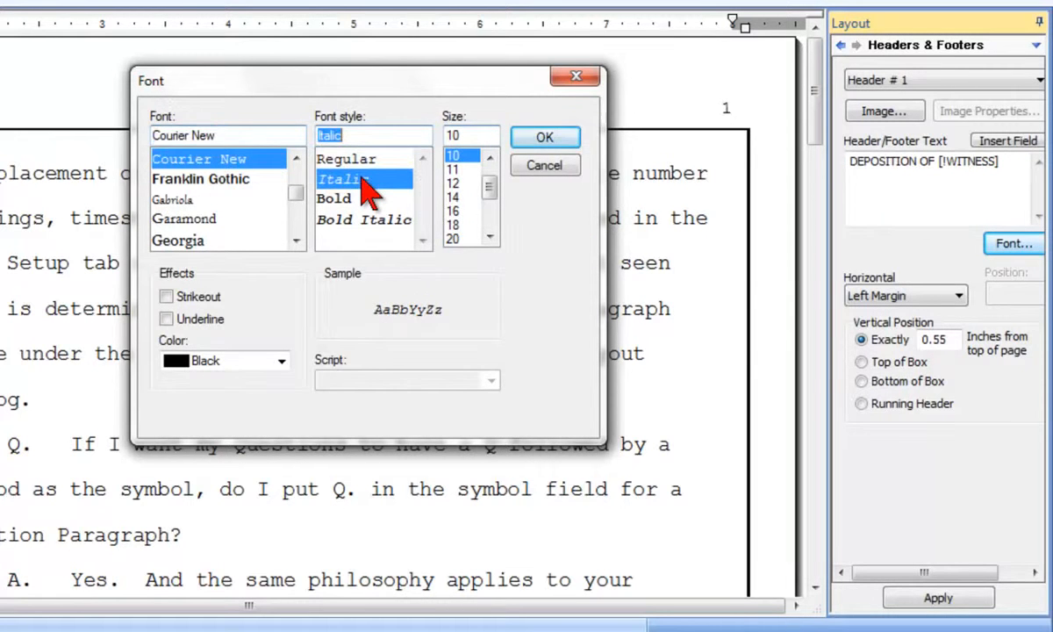
{"action": "left_click", "coordinate": [454, 181]}
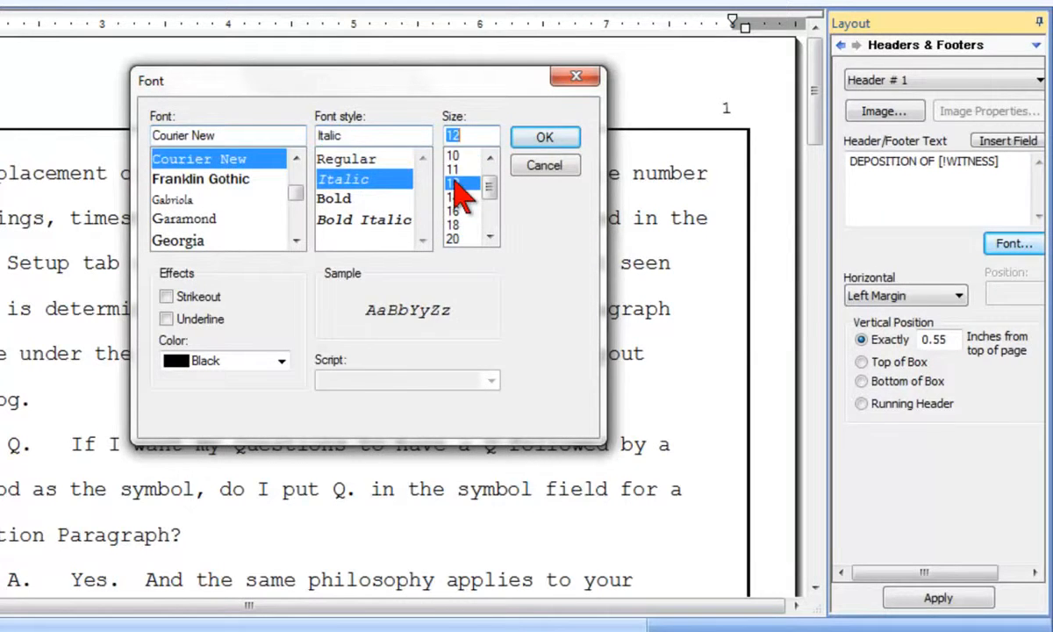
{"action": "left_click", "coordinate": [545, 140]}
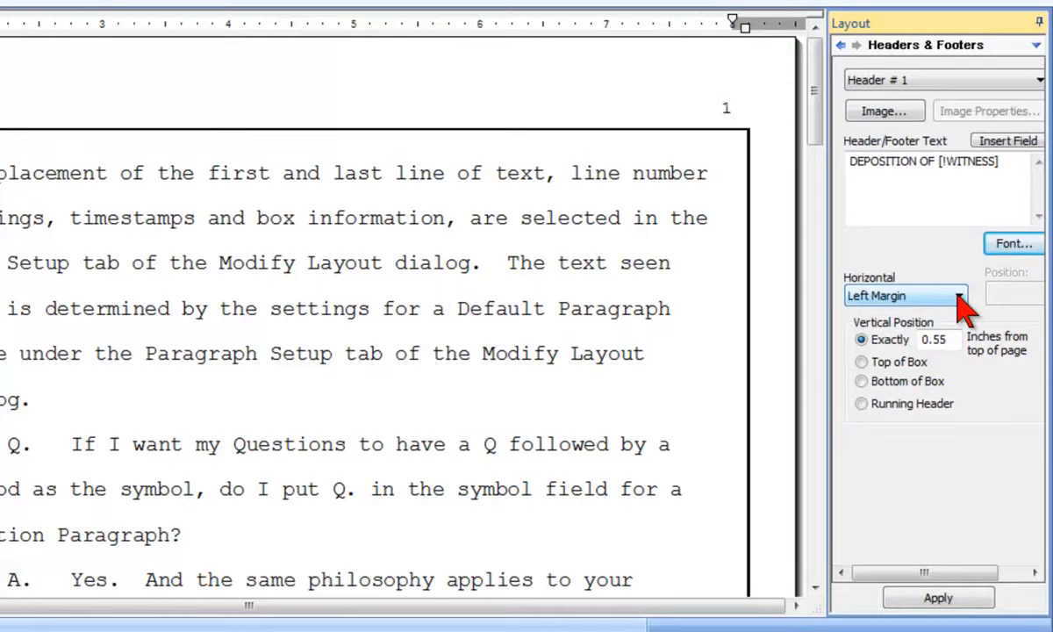
- Set Header # 1's vertical position to exactly .50 inches from the top of the page and apply it
{"action": "left_click", "coordinate": [954, 338]}
{"action": "left_click_drag", "start_coordinate": [955, 339], "coordinate": [855, 346]}
{"action": "type", "text": ".50"}
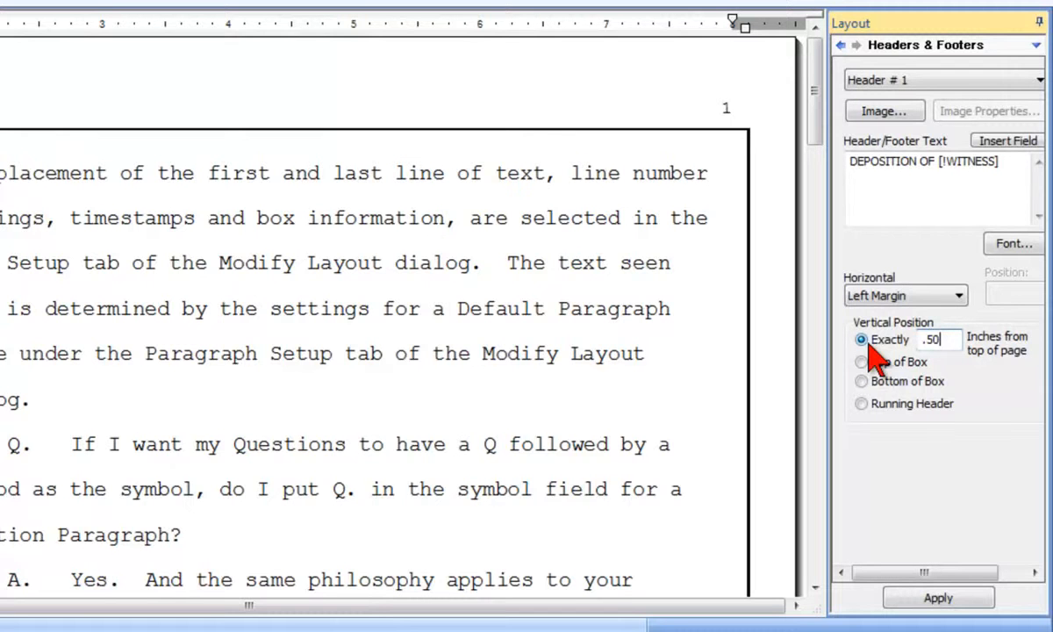
{"action": "left_click", "coordinate": [928, 597]}
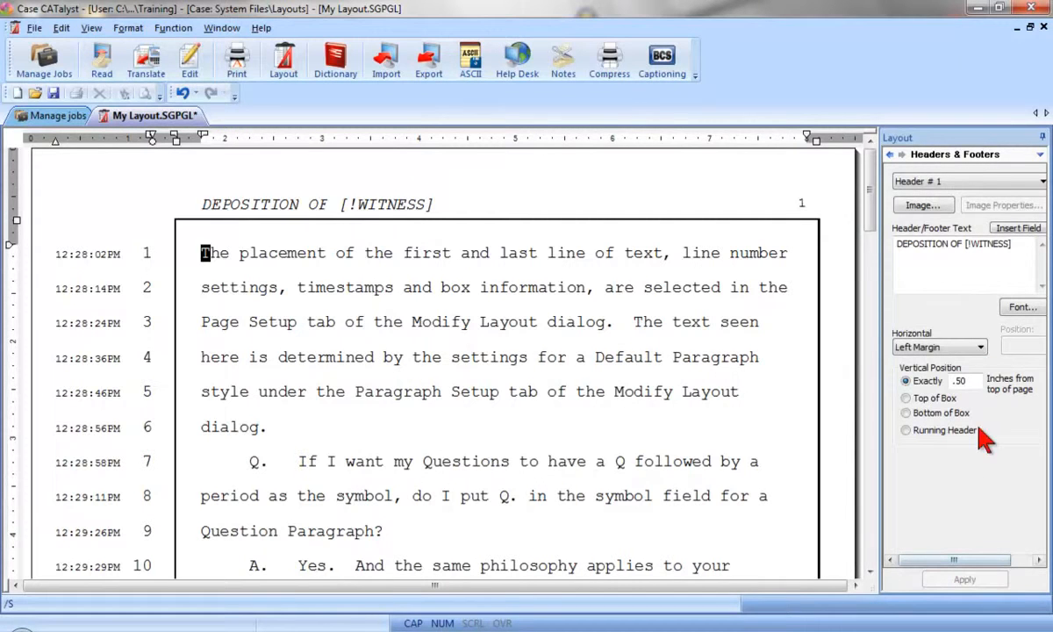
- Switch to Header # 2 and enter "OUTSTANDING REPORTING SERVICES" as its text
{"action": "left_click", "coordinate": [932, 180]}
{"action": "left_click", "coordinate": [994, 217]}
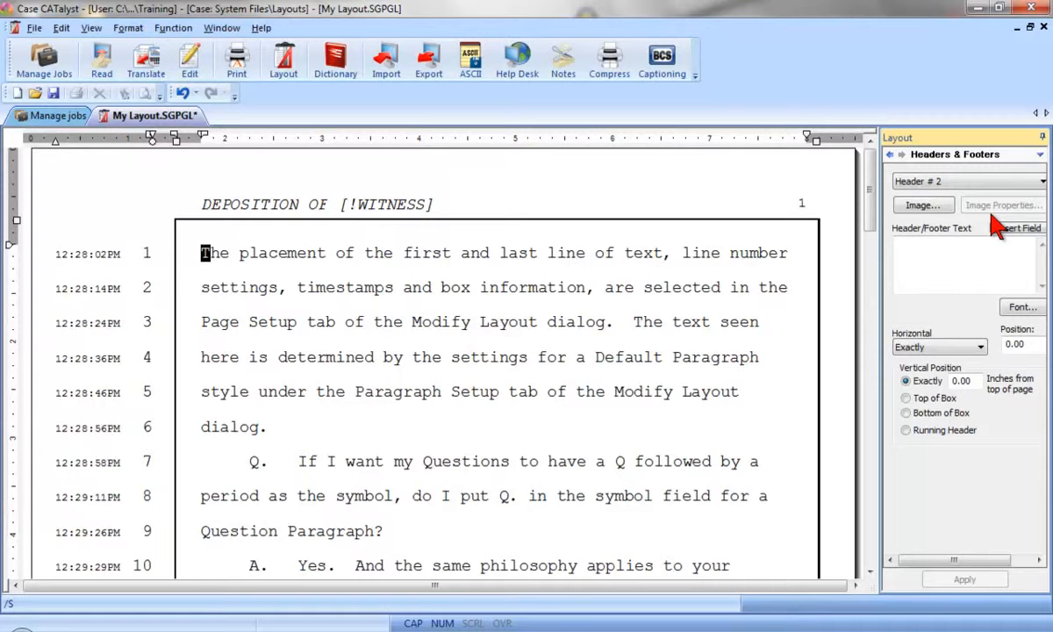
{"action": "left_click", "coordinate": [987, 249]}
{"action": "type", "text": "OUTSTANDING REPORTING SERVICES"}
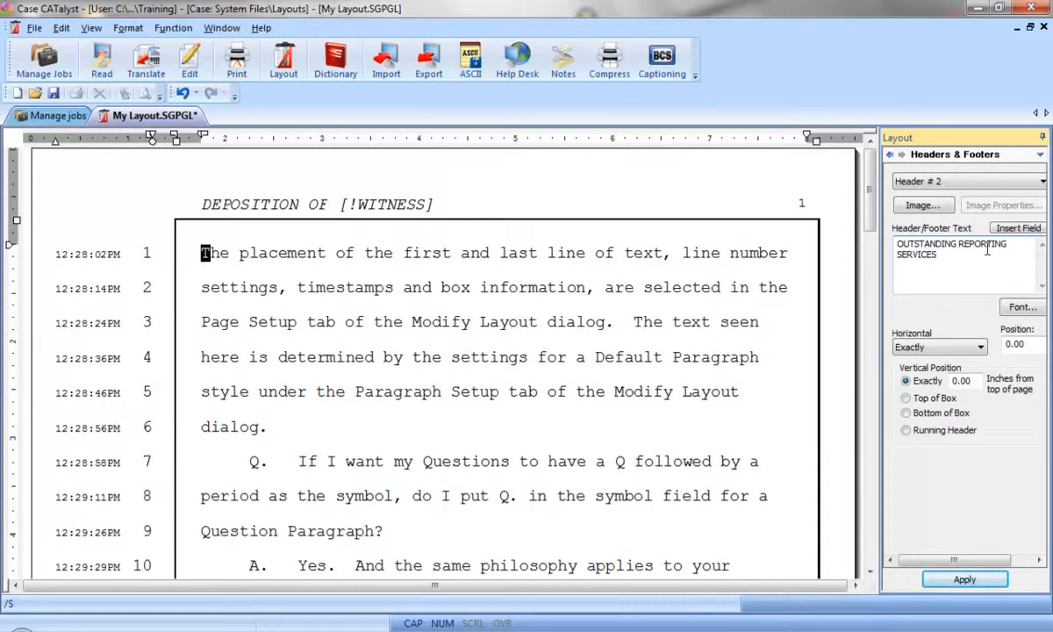
- Set the Header # 2 font size to 12, keeping Courier New Regular
{"action": "left_click", "coordinate": [1018, 308]}
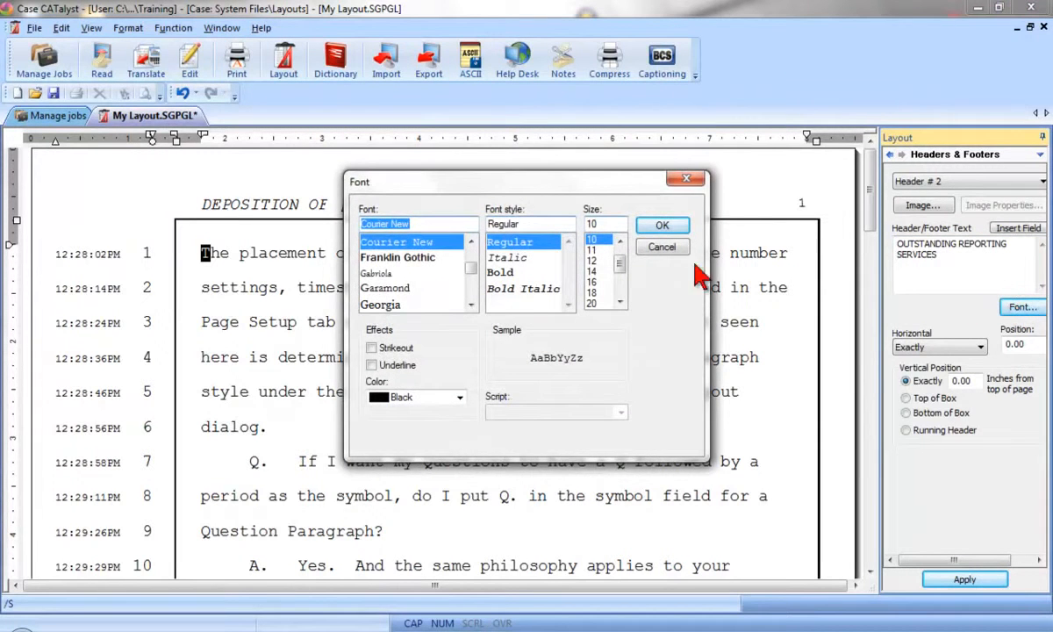
{"action": "left_click", "coordinate": [593, 261]}
{"action": "left_click", "coordinate": [660, 226]}
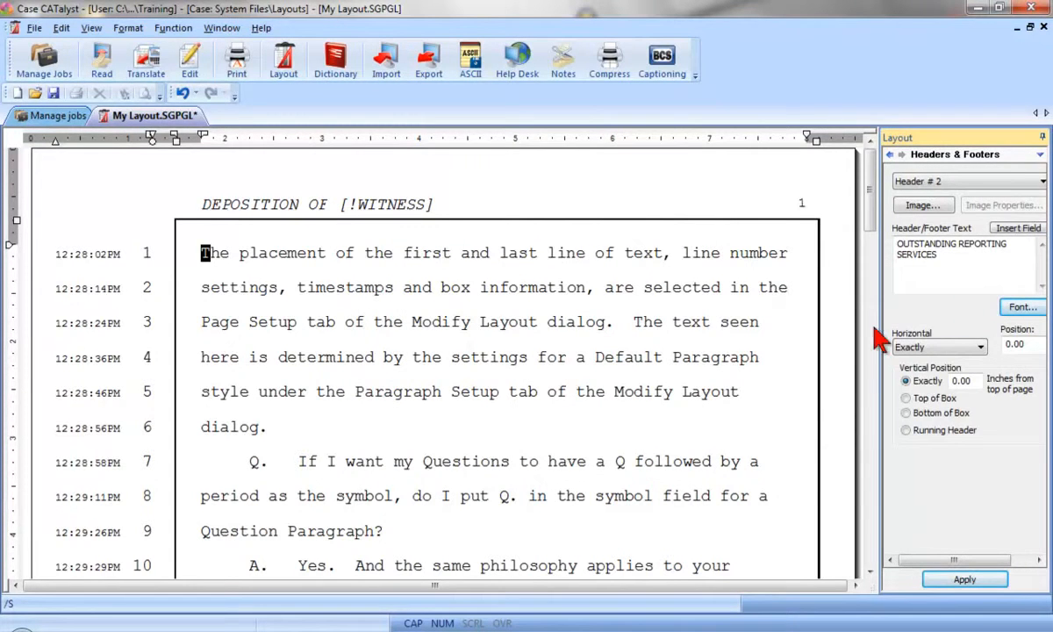
- Position Header # 2 horizontally Centered On Box and vertically at exactly 10.37 inches from the top of the page, and apply it
{"action": "left_click", "coordinate": [980, 349]}
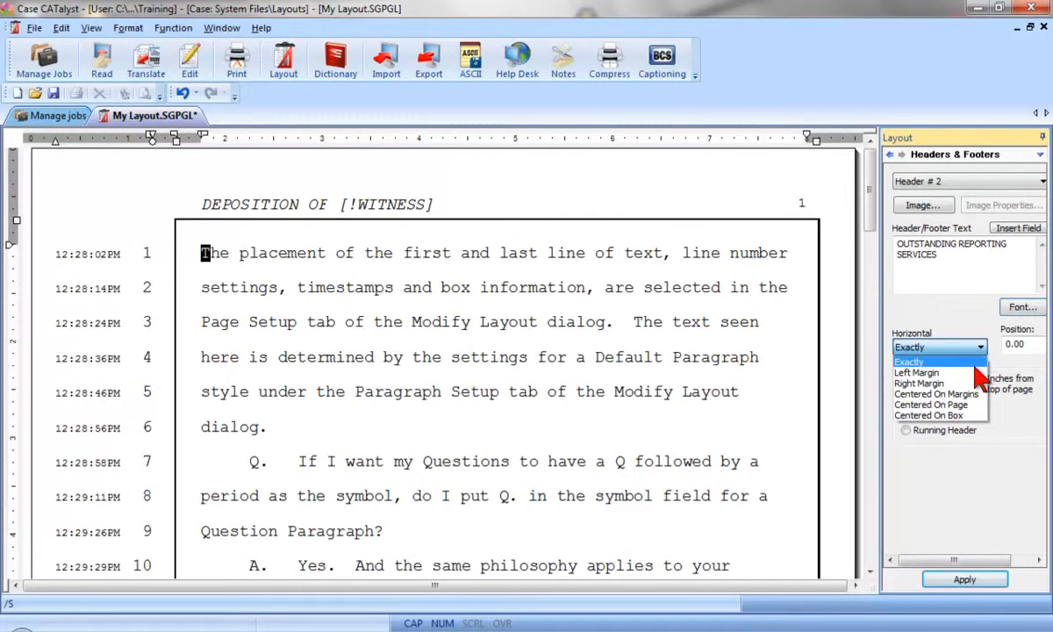
{"action": "left_click", "coordinate": [973, 414]}
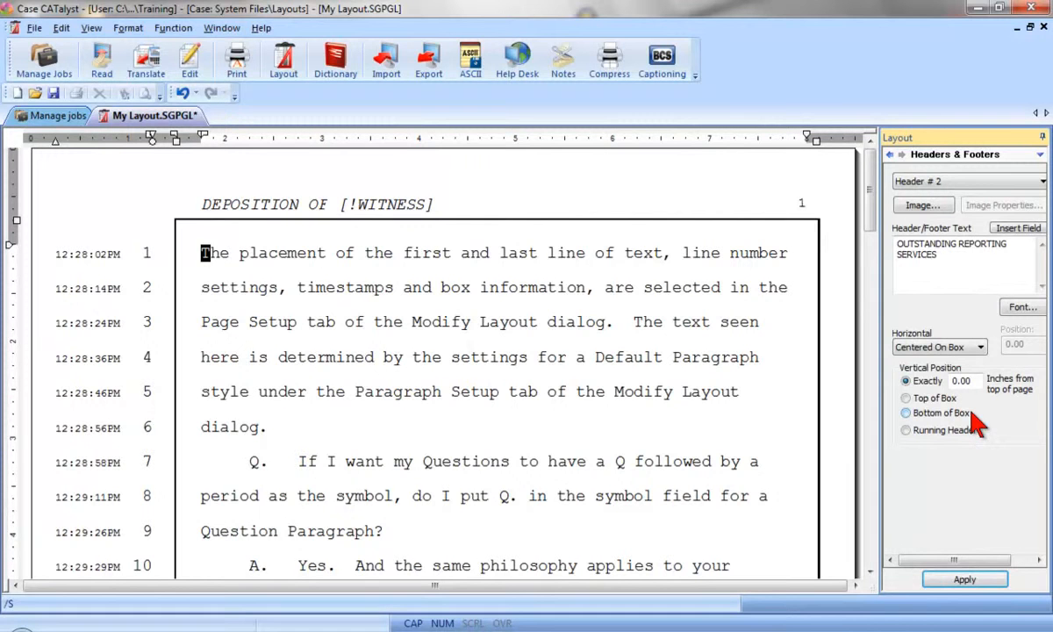
{"action": "left_click_drag", "start_coordinate": [970, 381], "coordinate": [941, 389]}
{"action": "type", "text": "10.37"}
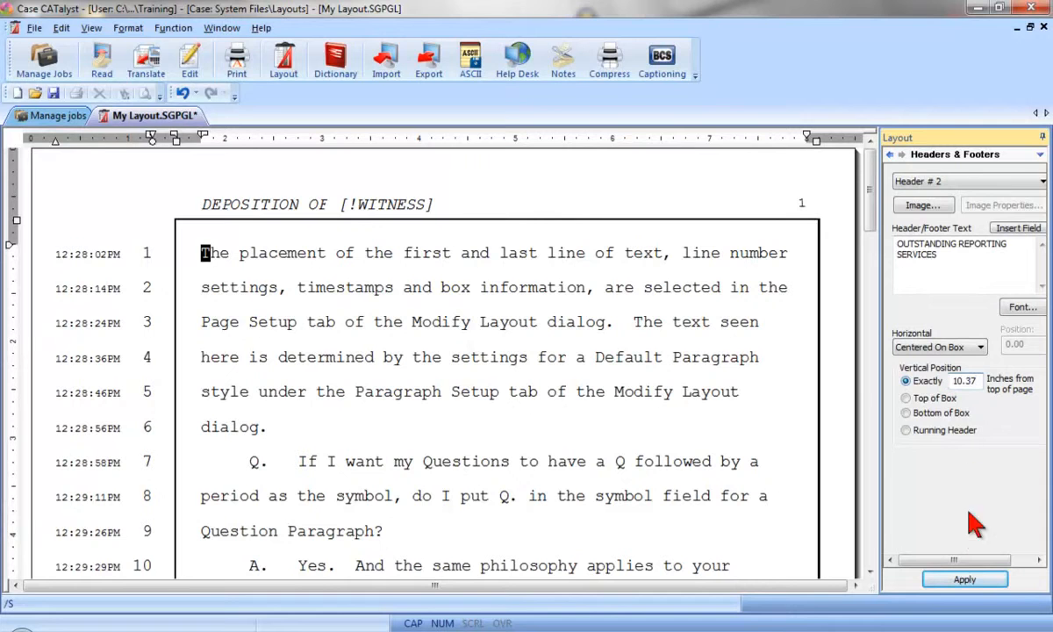
{"action": "left_click", "coordinate": [967, 581]}
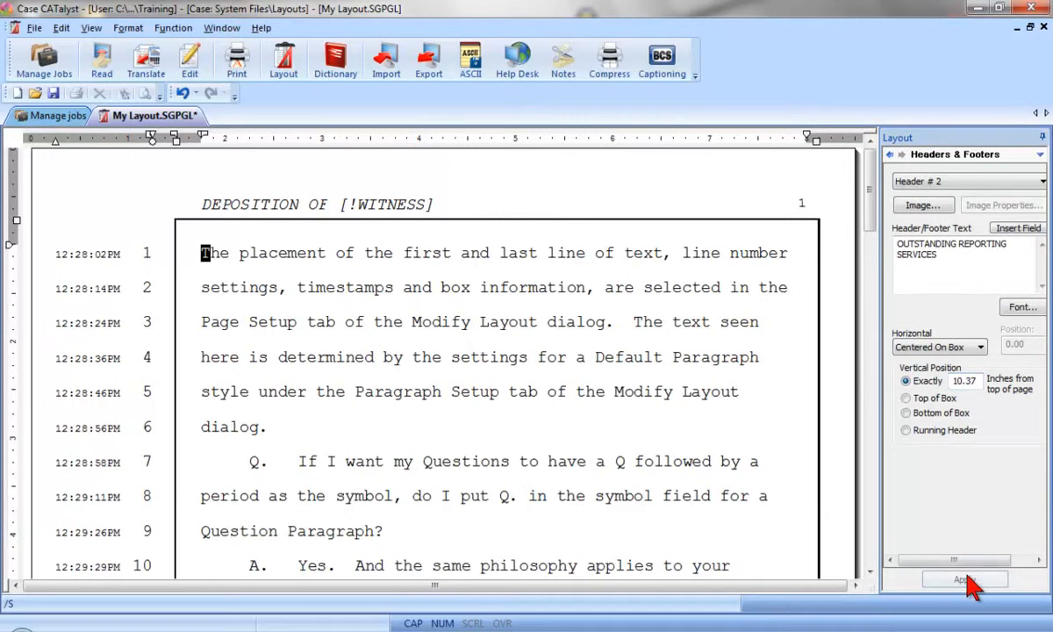
- Check Header # 2 below the box on the page, and save and close the My Layout file
{"action": "left_click_drag", "start_coordinate": [874, 227], "coordinate": [874, 360]}
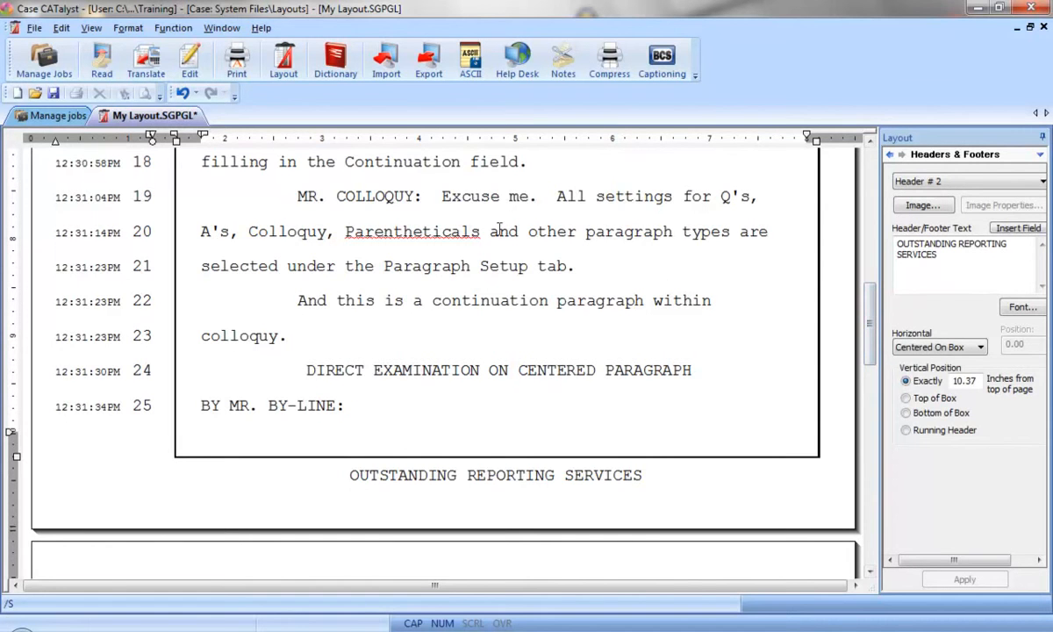
{"action": "right_click", "coordinate": [195, 126]}
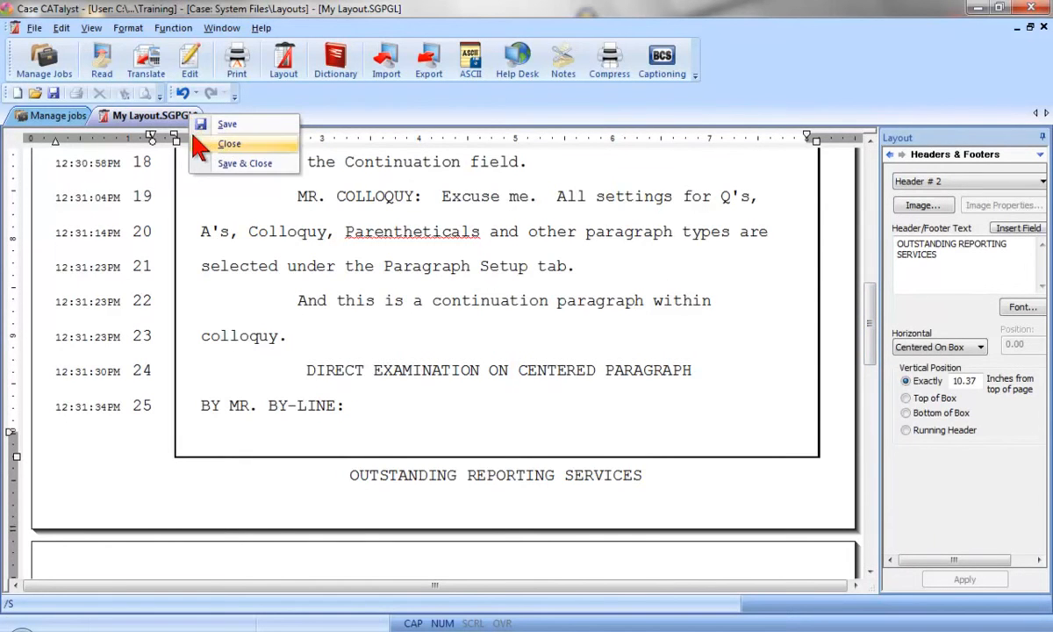
{"action": "left_click", "coordinate": [202, 165]}
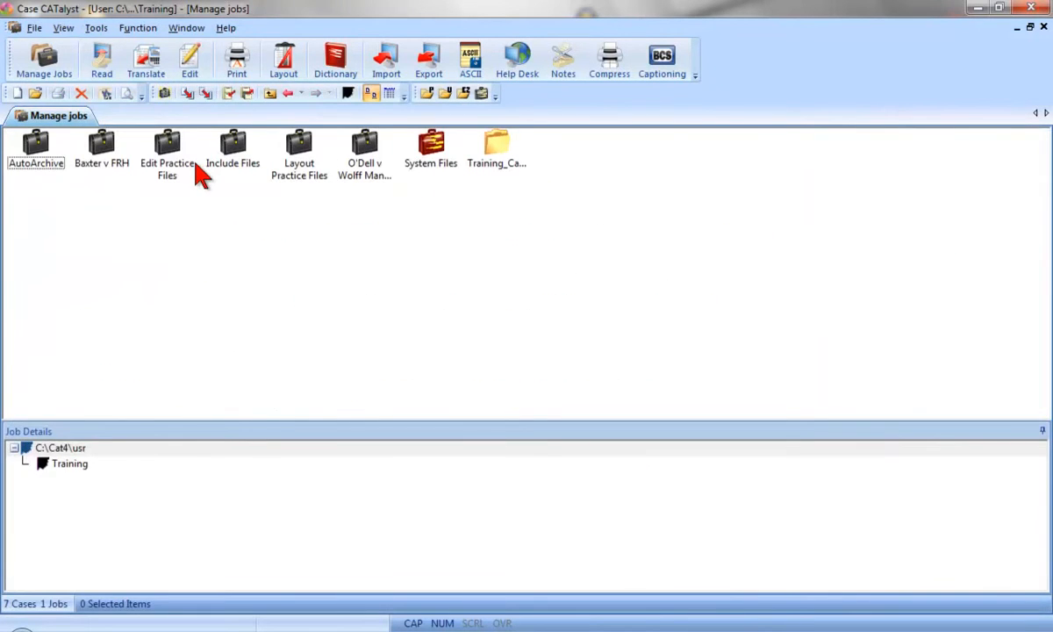